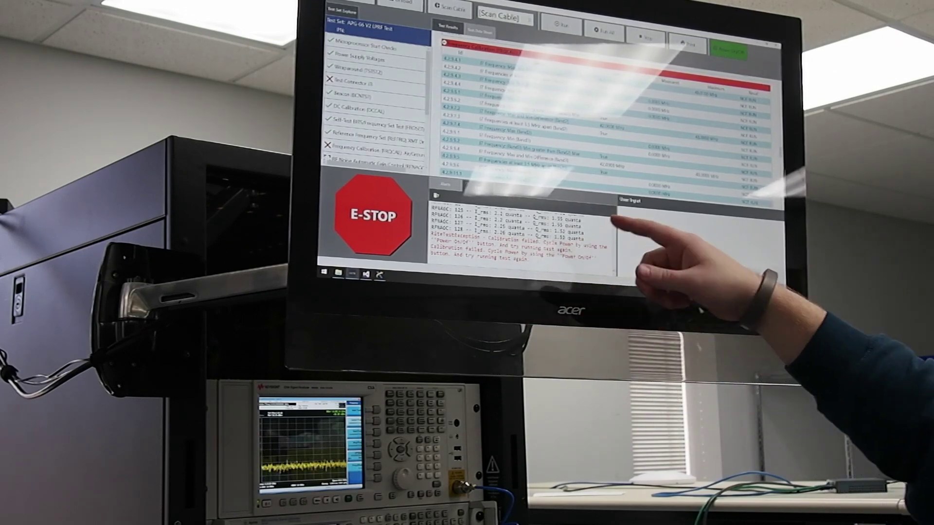
click(728, 50)
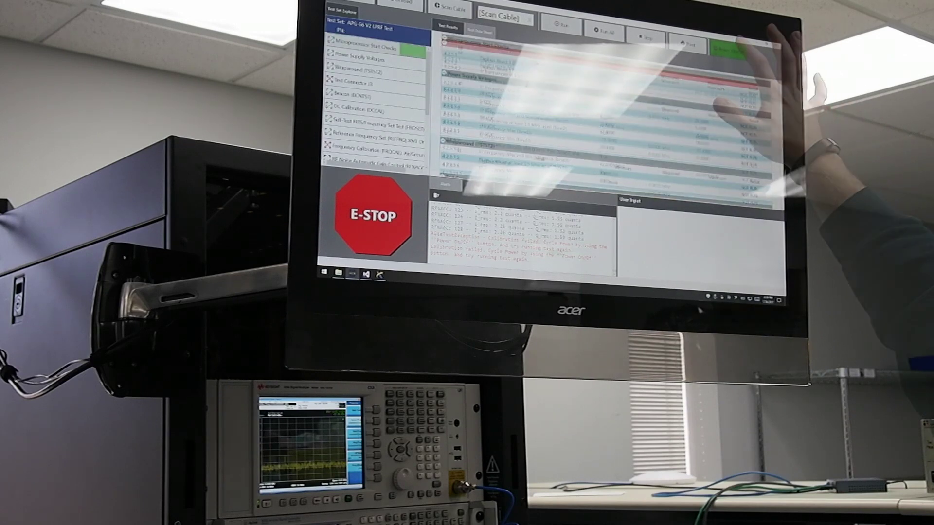